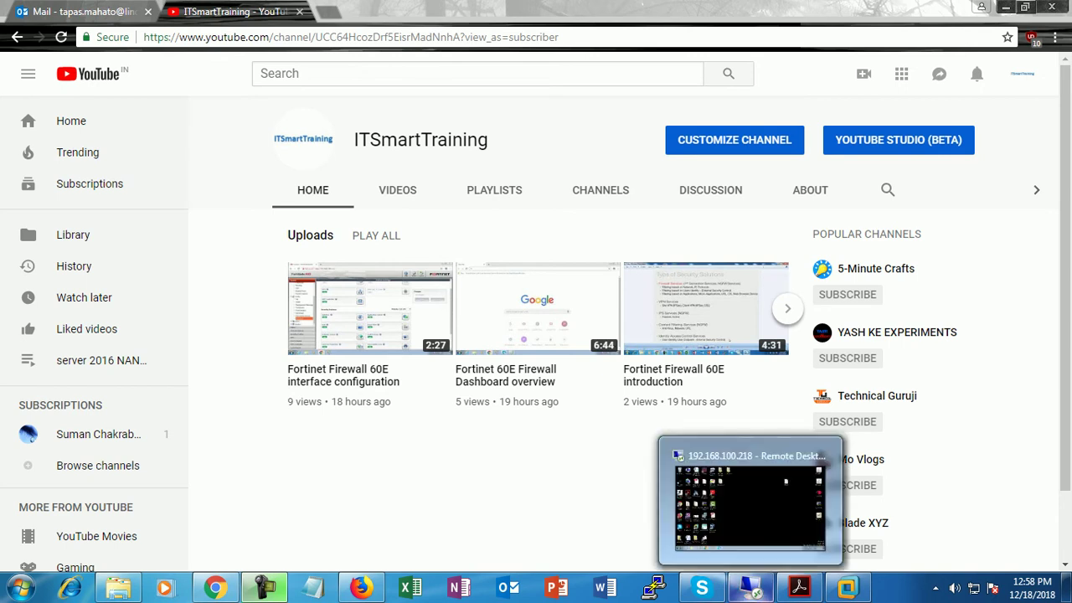
# In the remote session's browser, sign in to the FortiGate 60D web UI as admin.
pyautogui.click(752, 588)
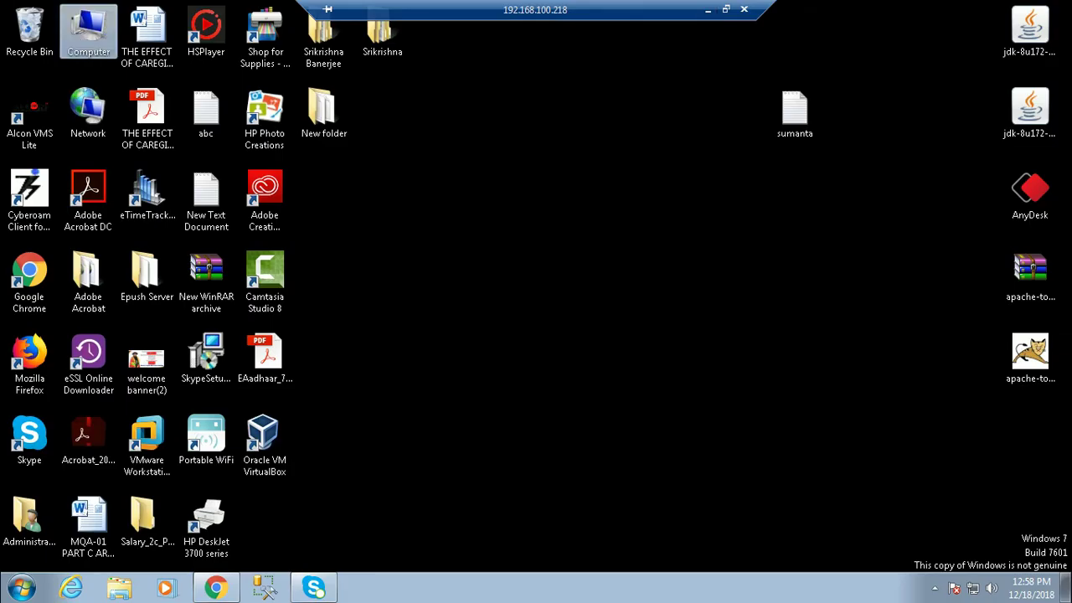
pyautogui.click(216, 588)
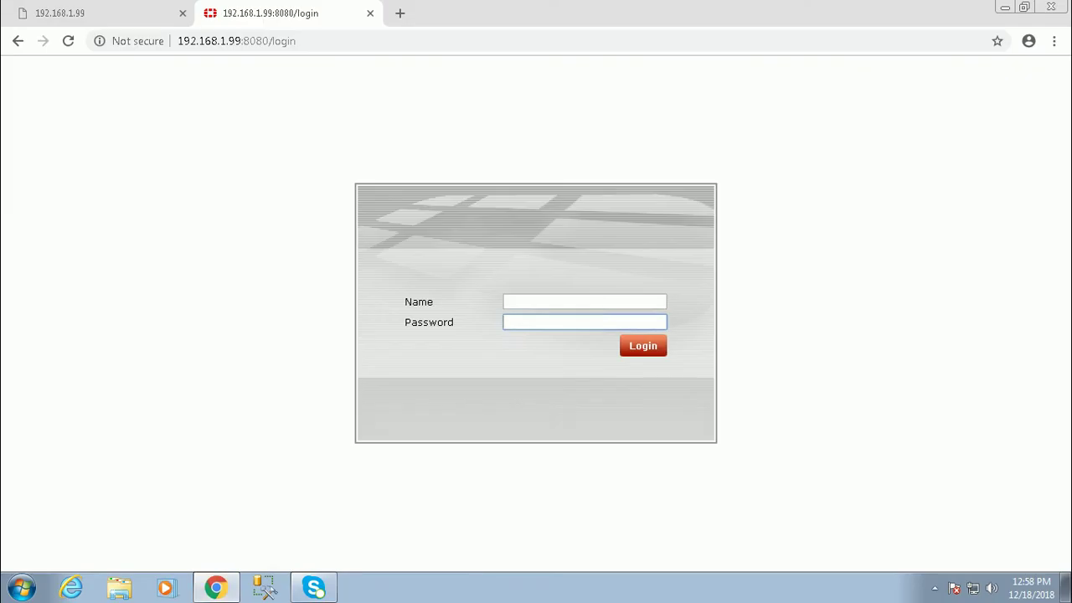
pyautogui.click(585, 302)
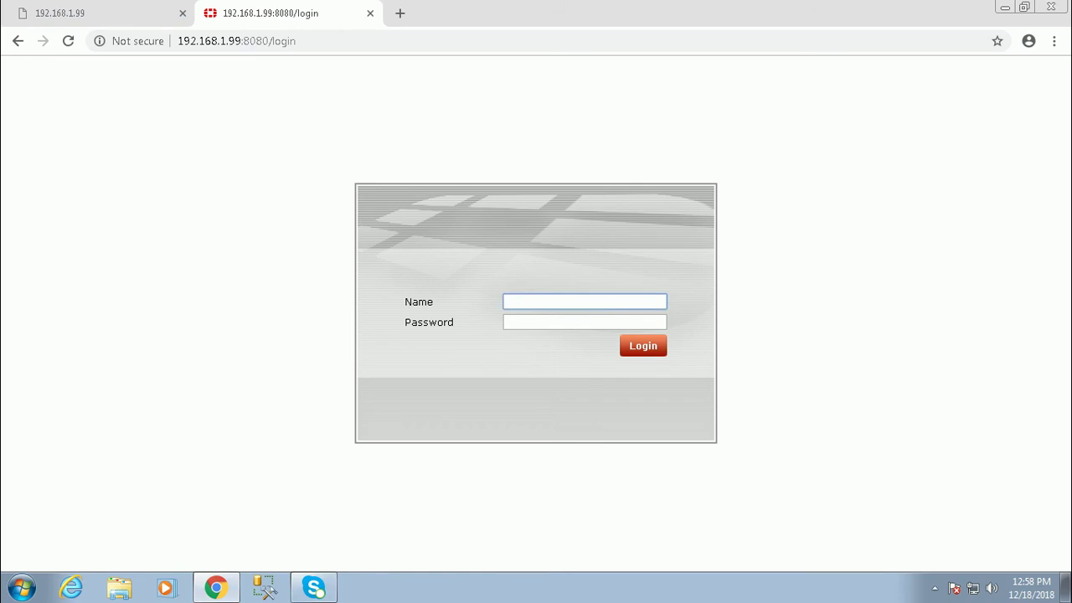
pyautogui.write('admin')
pyautogui.press('Tab')
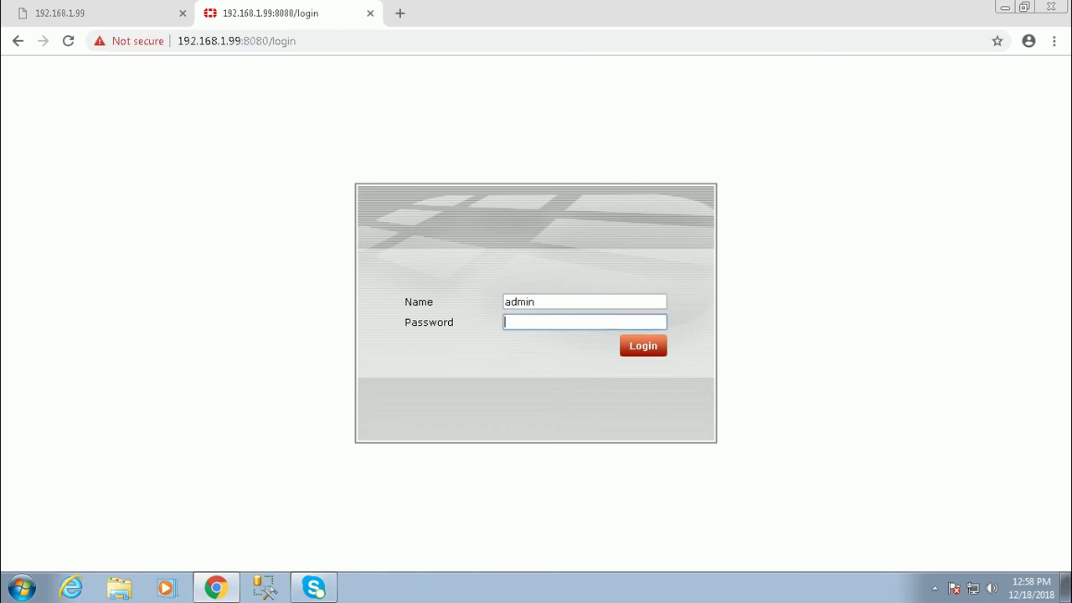
pyautogui.write('********')
pyautogui.press('Return')
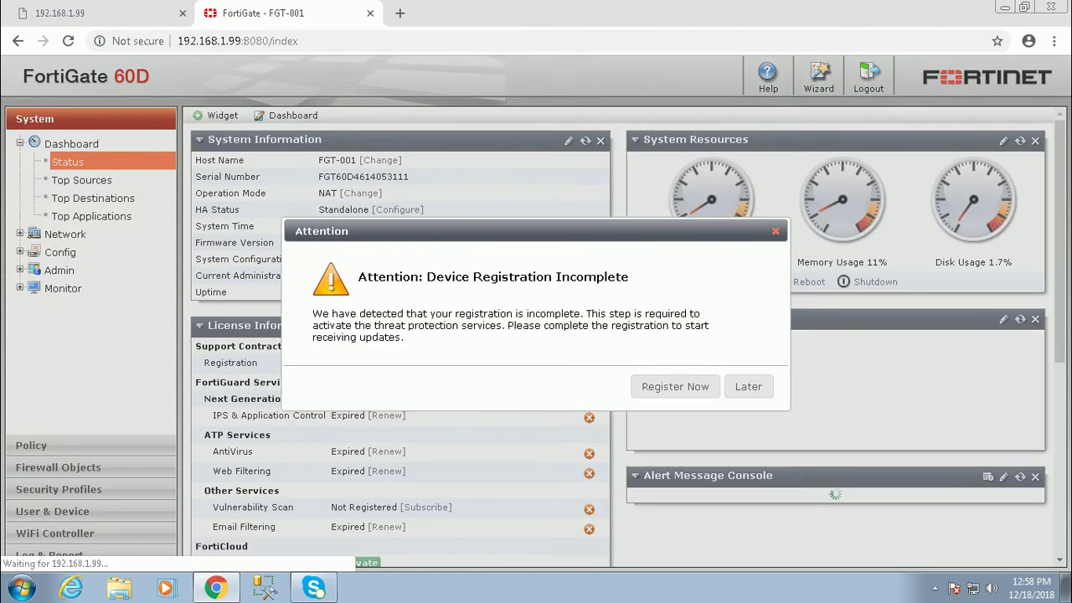
# Postpone the registration reminder and bring up System Configuration Backup options for Local PC.
pyautogui.press('Escape')
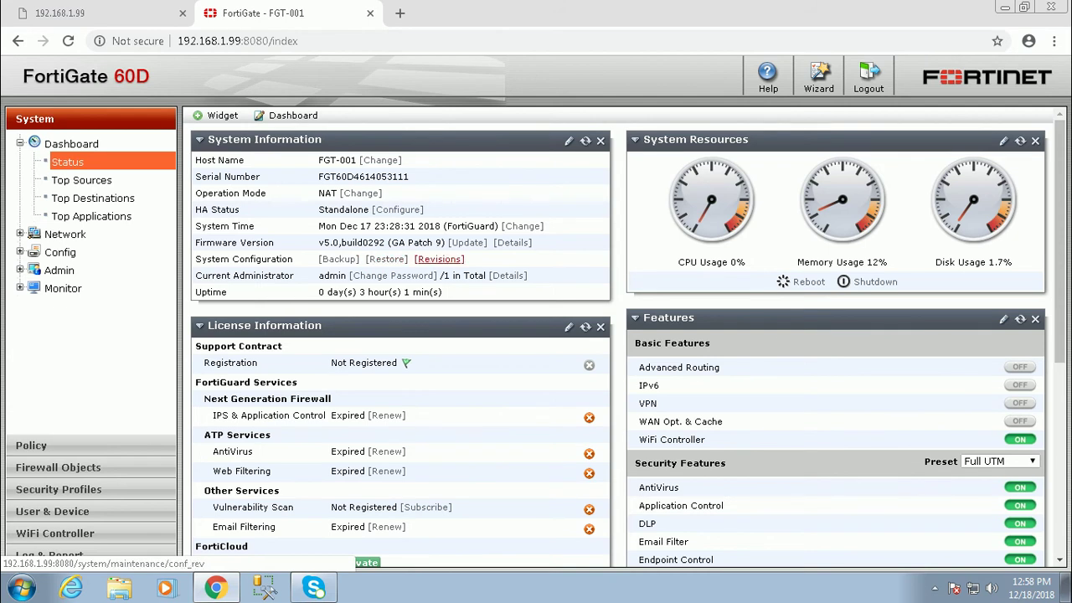
pyautogui.click(439, 258)
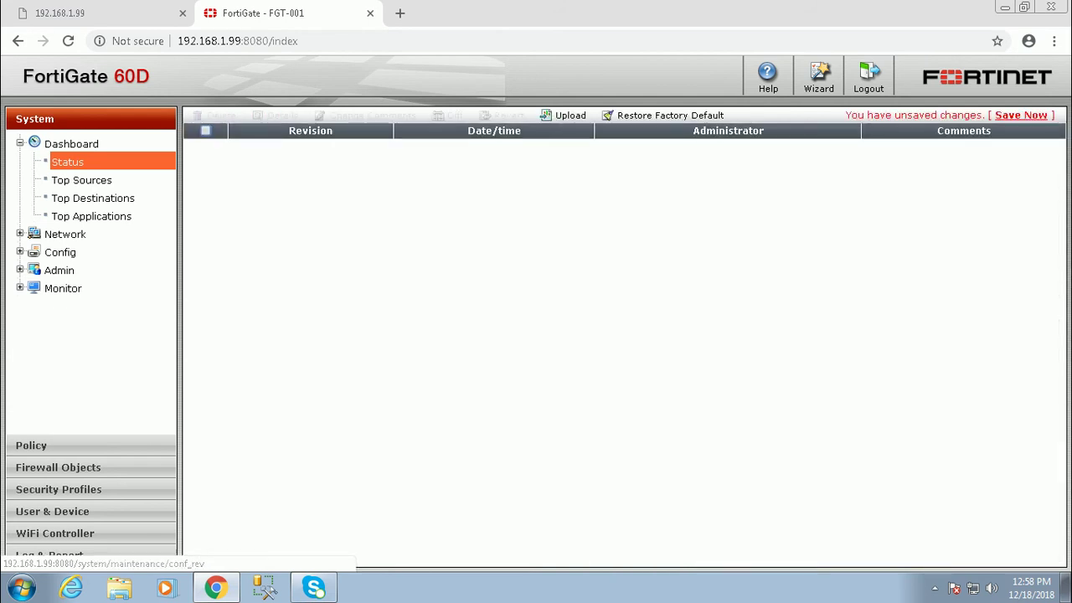
pyautogui.click(17, 40)
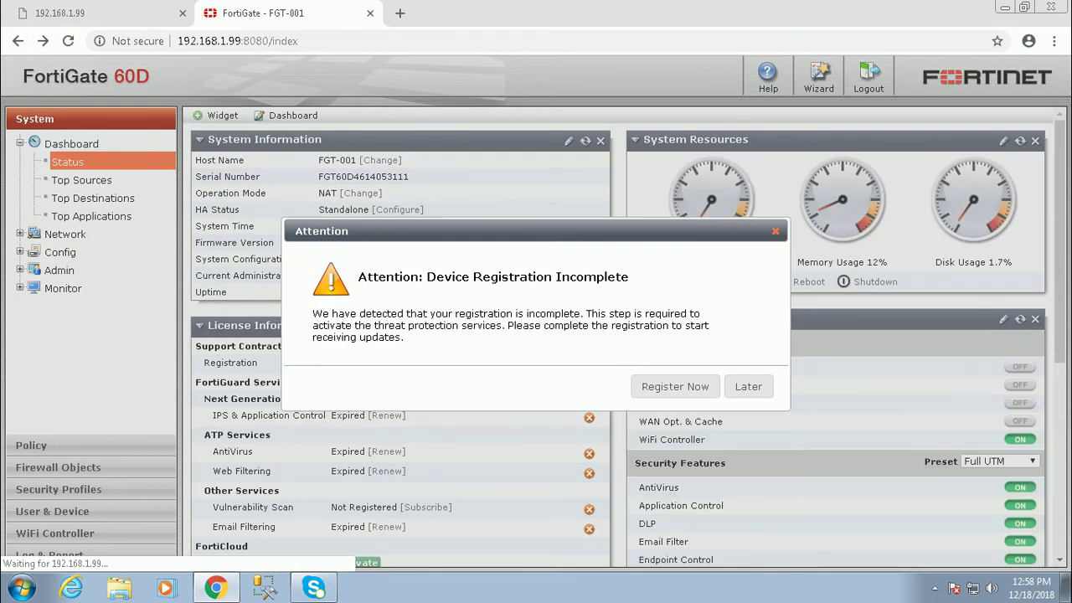
pyautogui.click(742, 387)
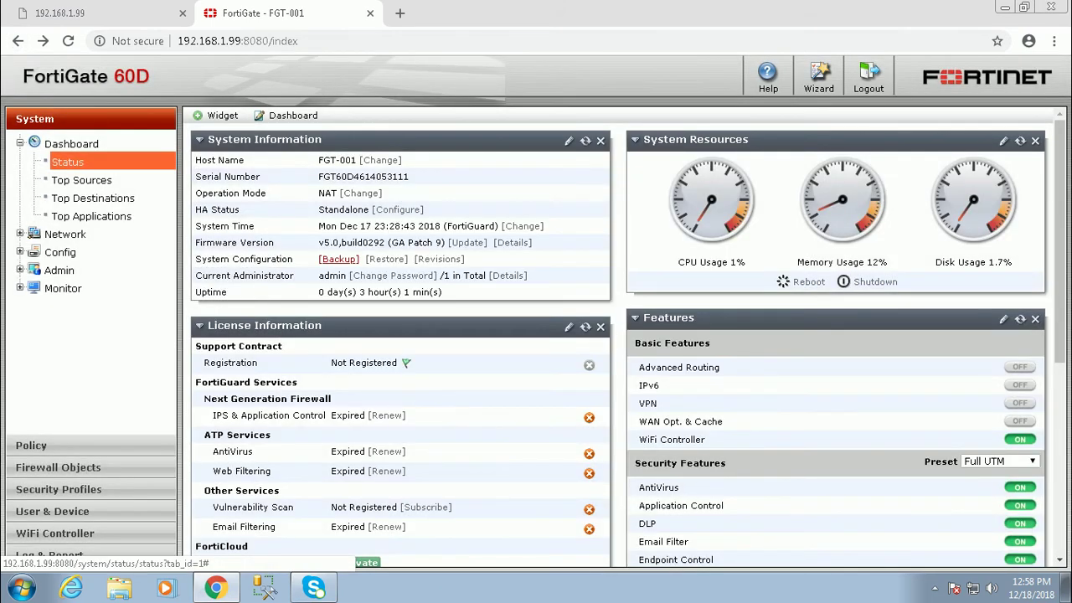
pyautogui.click(338, 259)
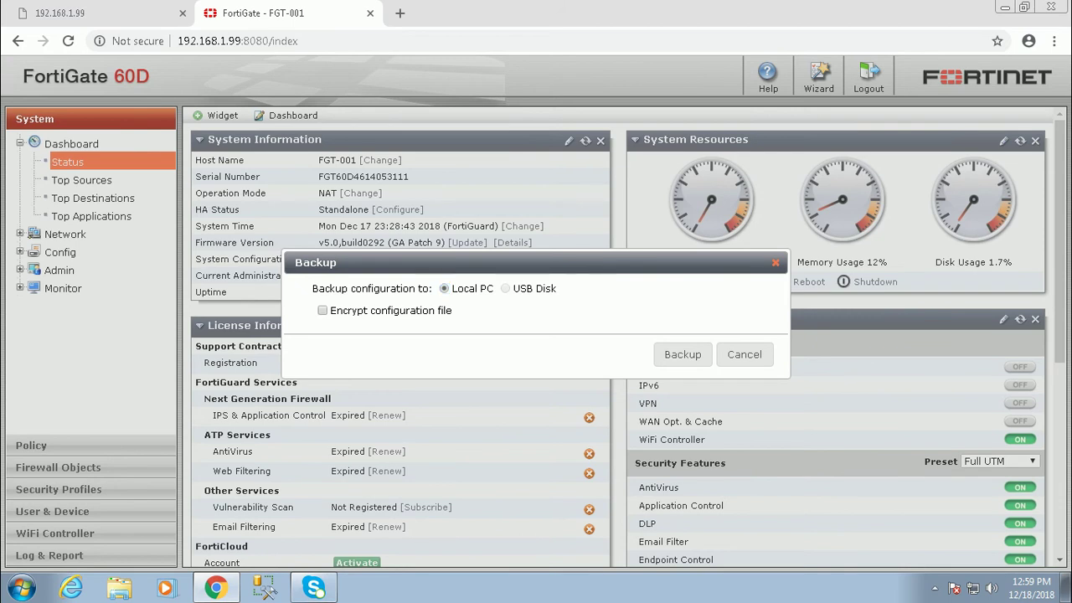
# Enable encryption, enter and confirm the backup password, and download the FGT-001 .conf file.
pyautogui.click(322, 310)
pyautogui.click(441, 310)
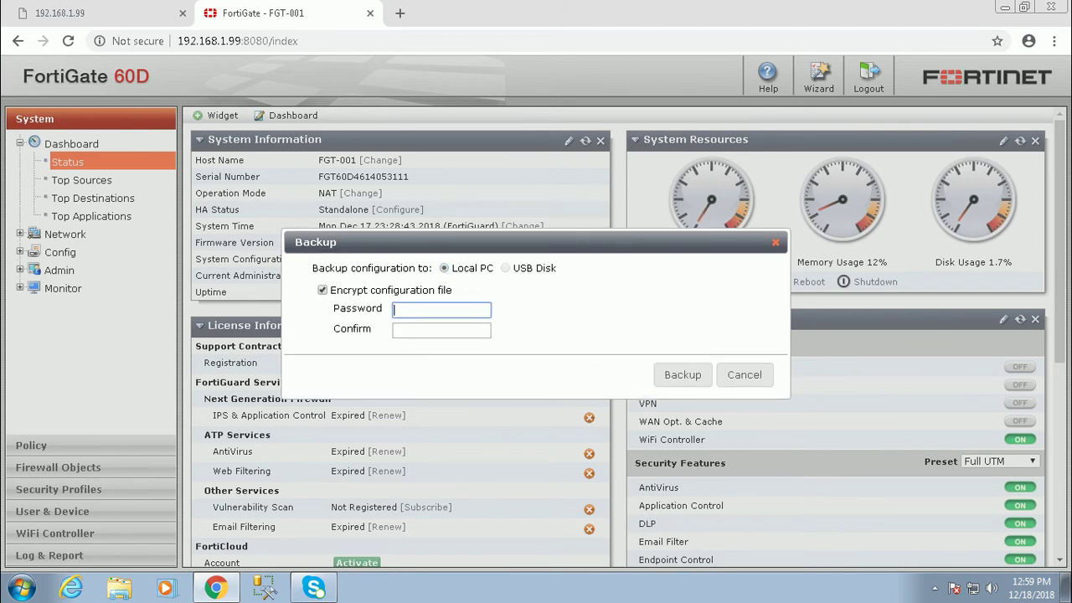
pyautogui.write('•••••••••')
pyautogui.press('Tab')
pyautogui.write('•••••••••')
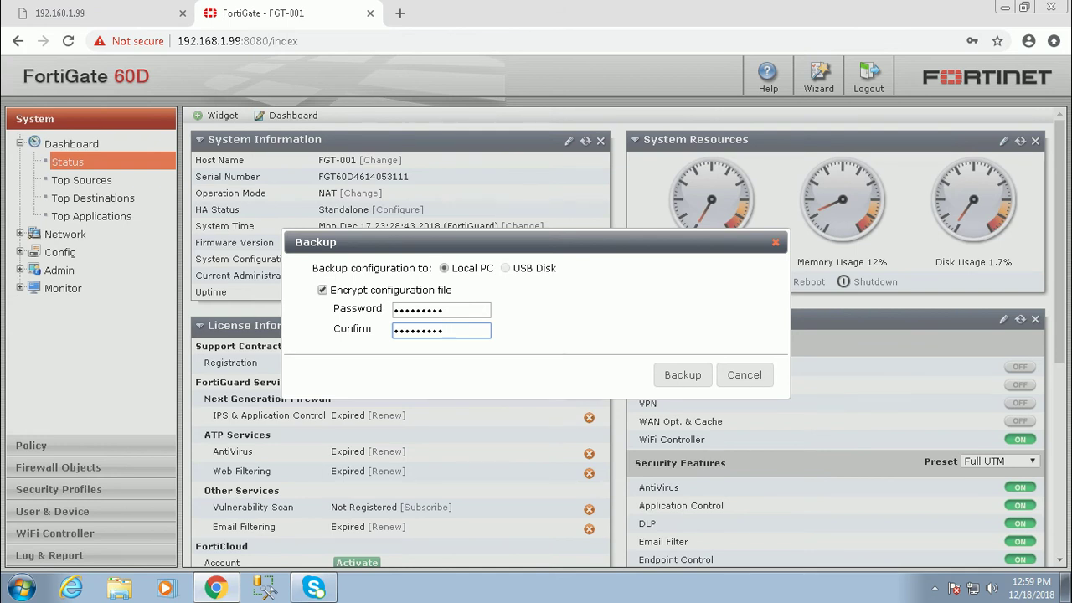
pyautogui.press('Tab')
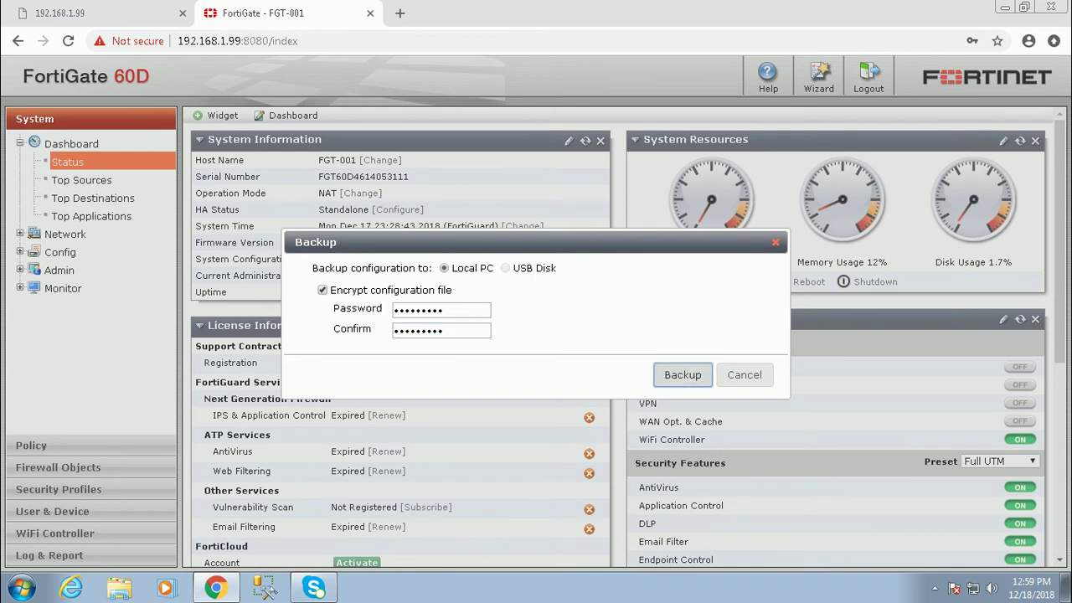
pyautogui.press('Return')
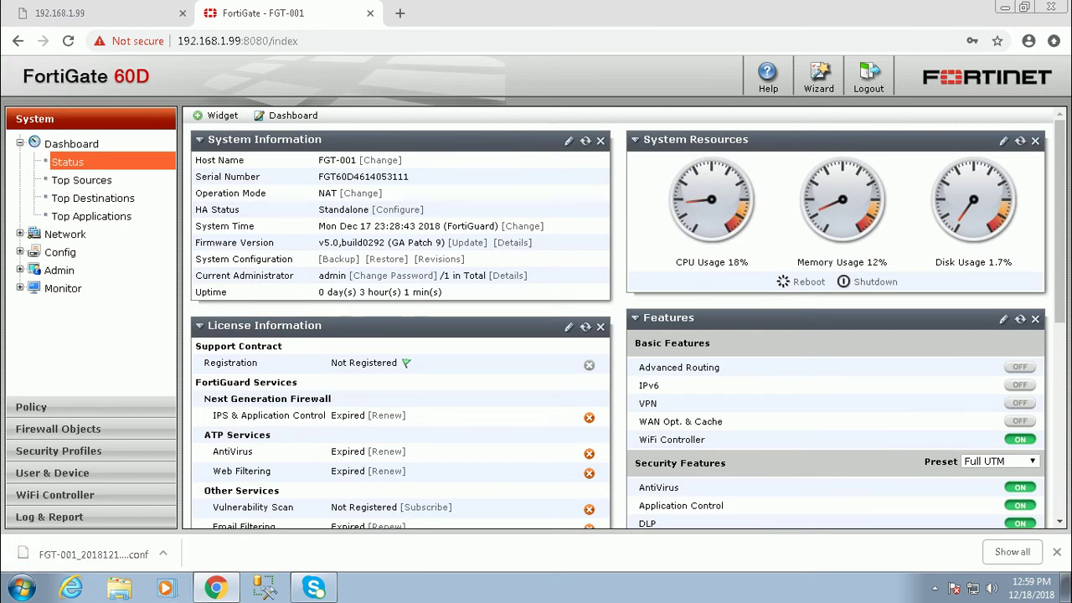
# Cancel an upload from Revisions, then open System Configuration Restore from Dashboard > Status.
pyautogui.click(427, 259)
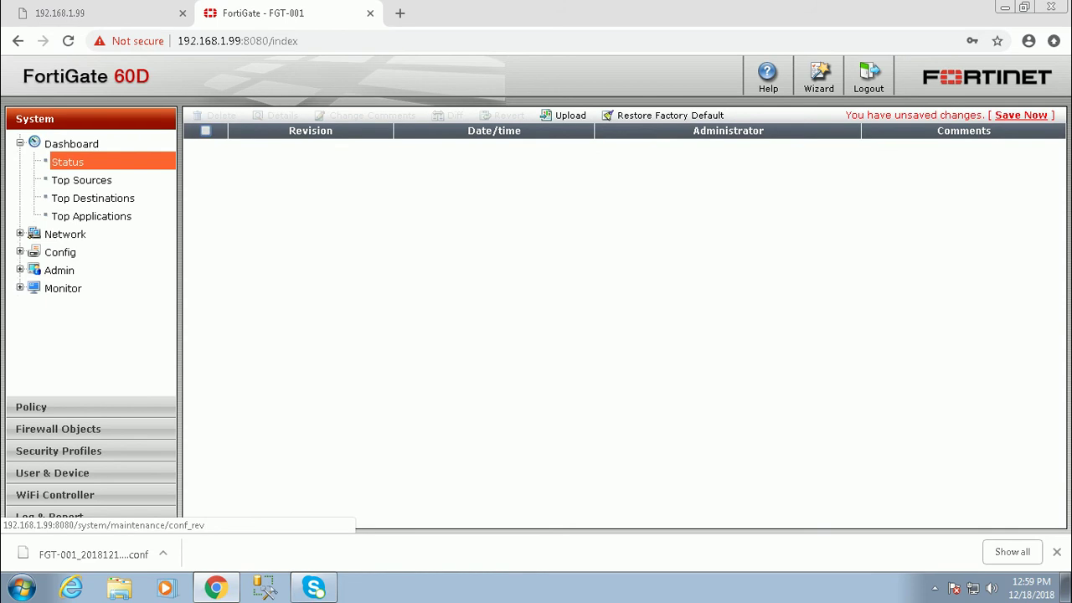
pyautogui.click(566, 114)
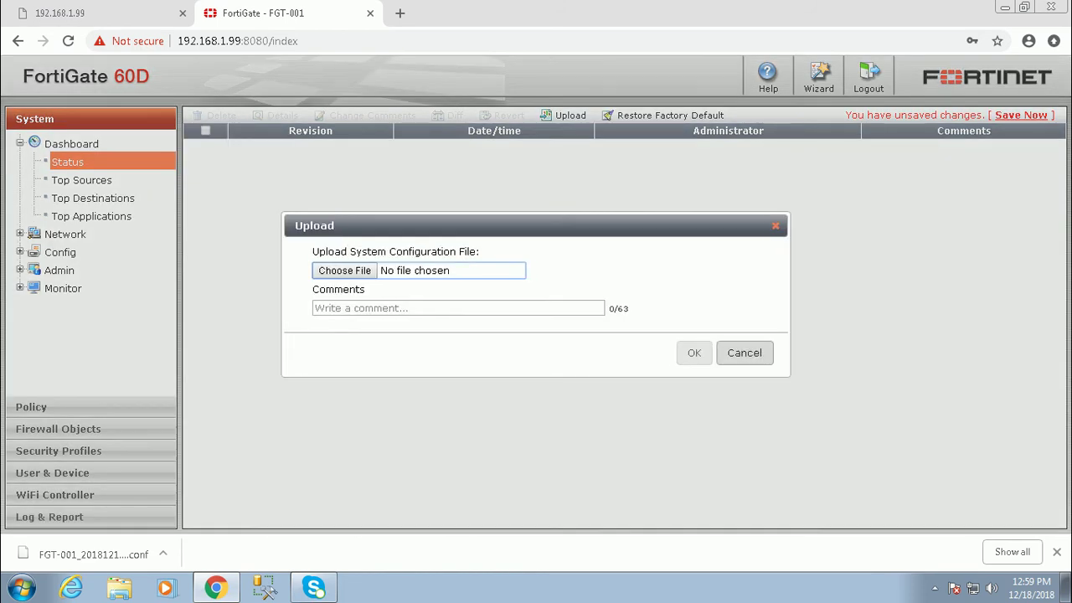
pyautogui.click(744, 353)
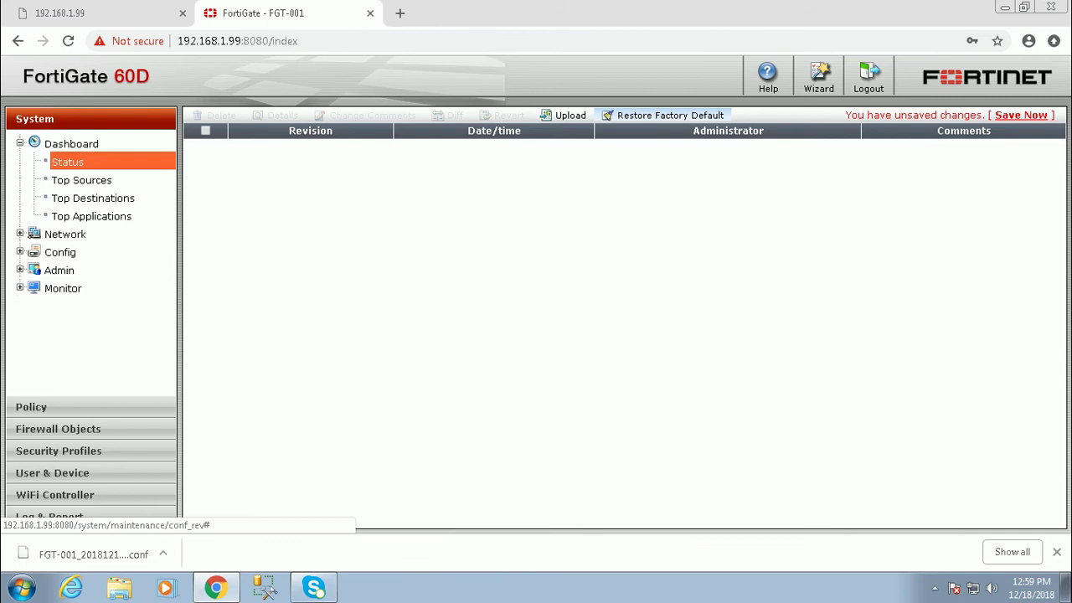
pyautogui.click(67, 162)
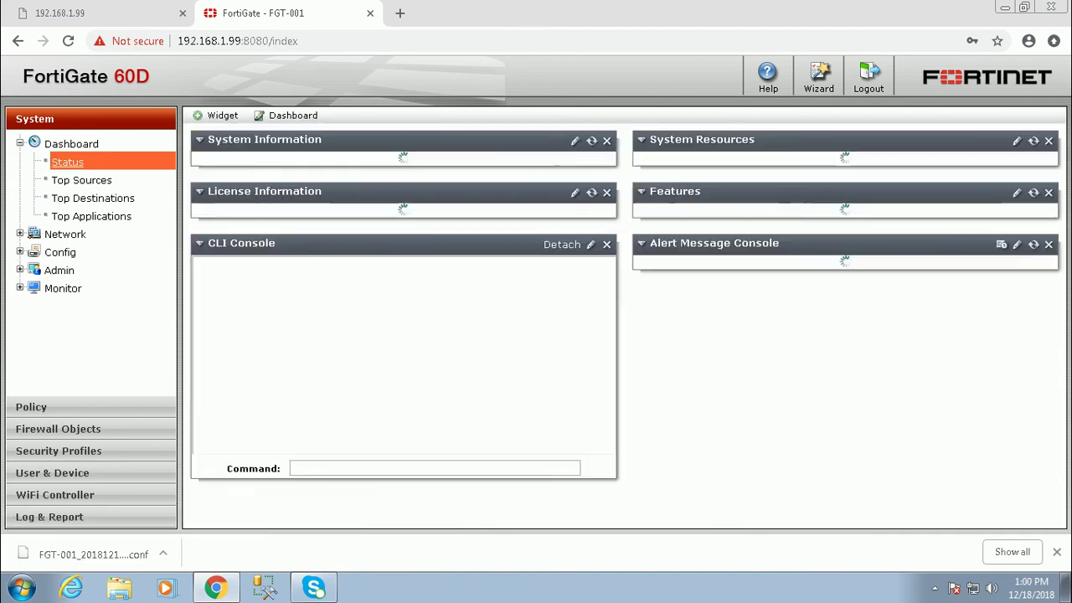
pyautogui.click(387, 260)
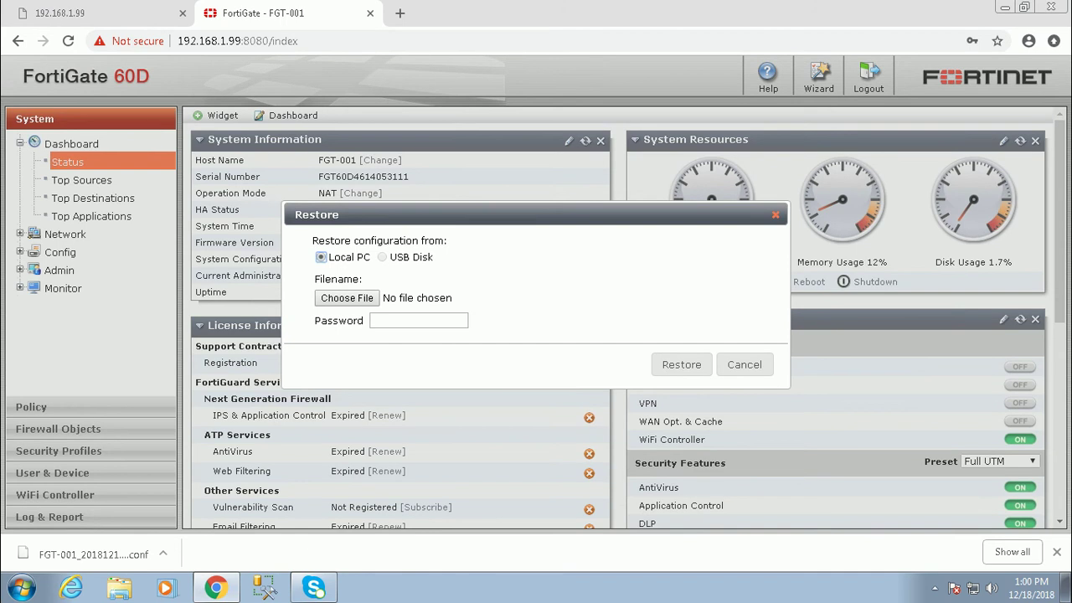
# Choose FGT-001_20181217_2329.conf from the Downloads folder as the restore file.
pyautogui.click(347, 298)
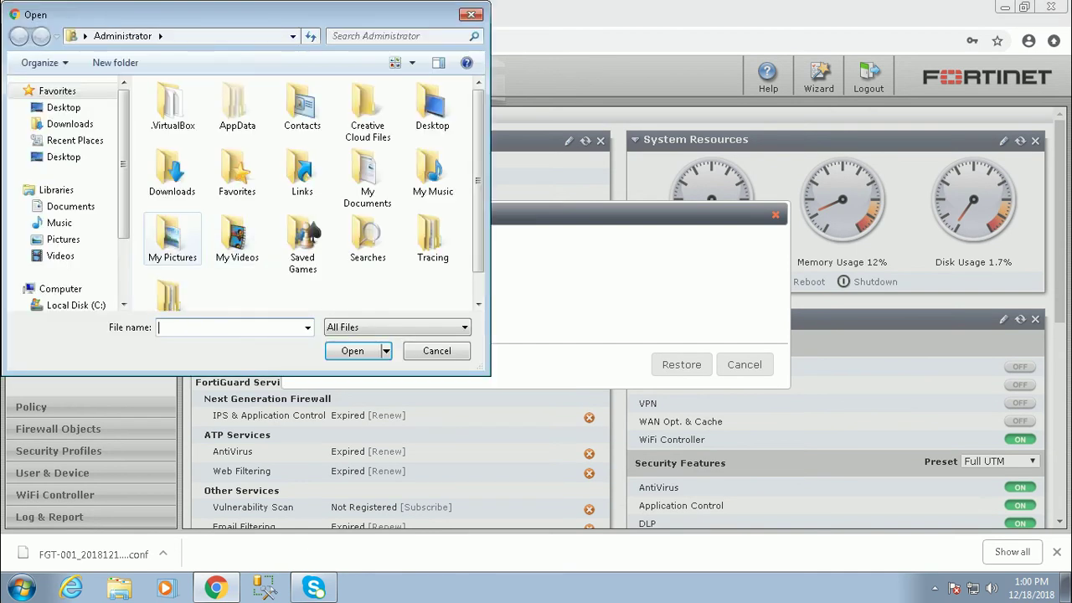
pyautogui.click(471, 14)
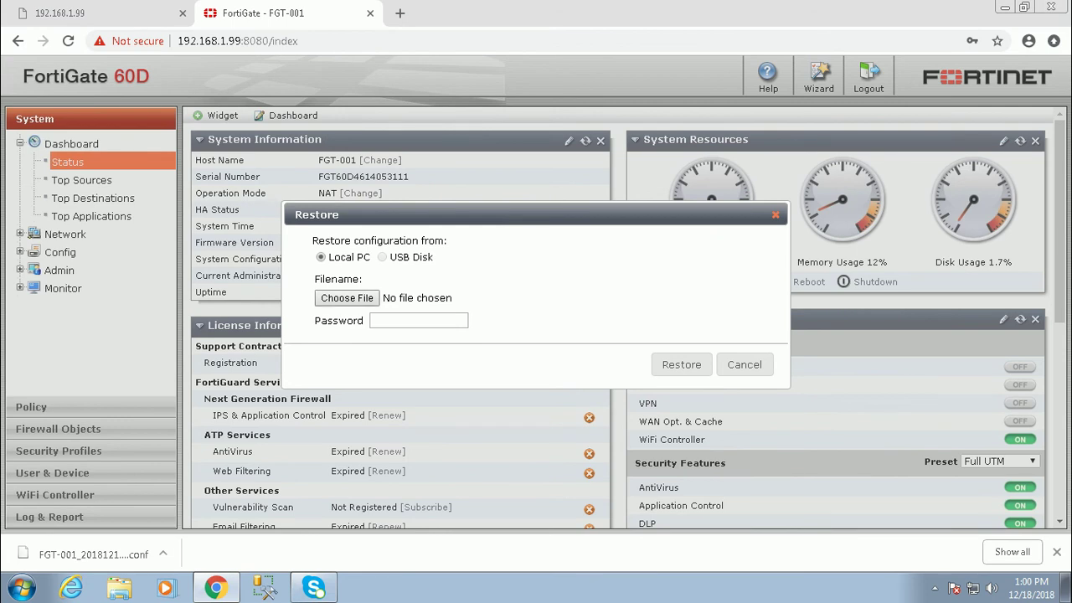
pyautogui.click(372, 303)
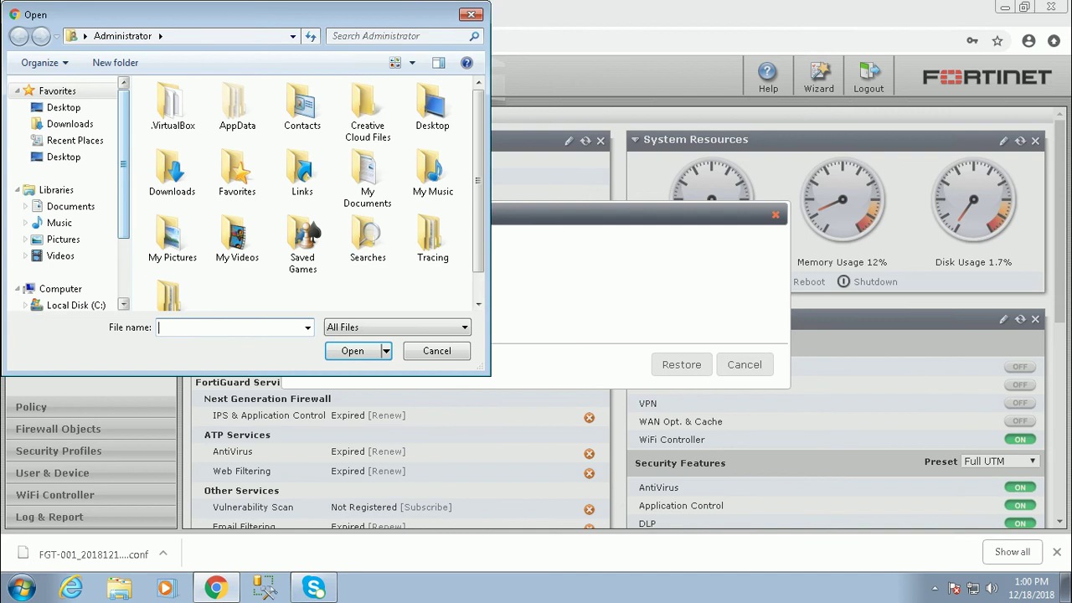
pyautogui.click(69, 123)
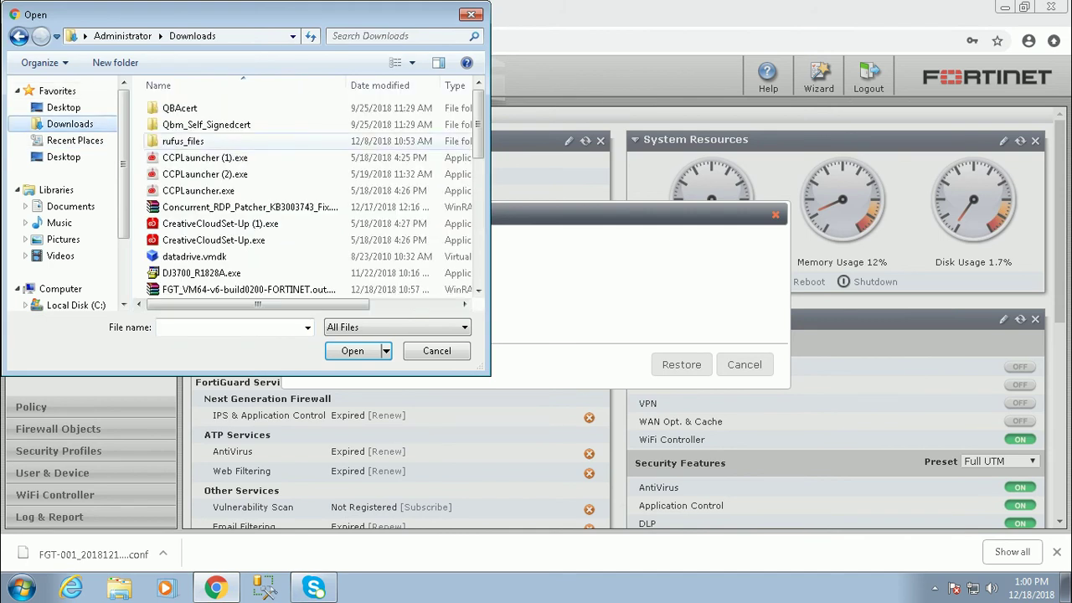
pyautogui.click(205, 173)
pyautogui.press('f')
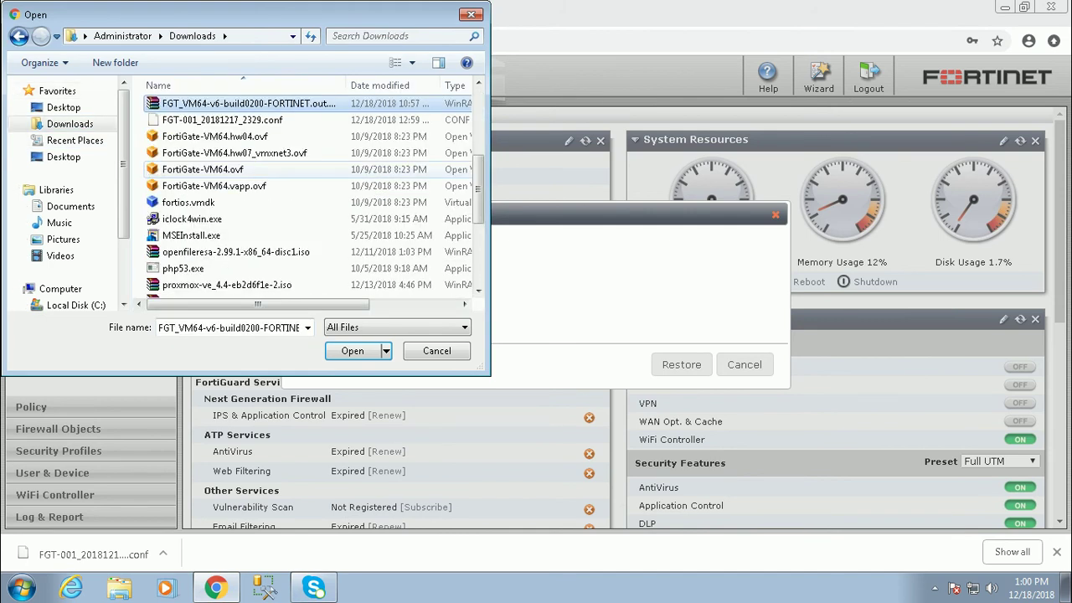
pyautogui.click(252, 120)
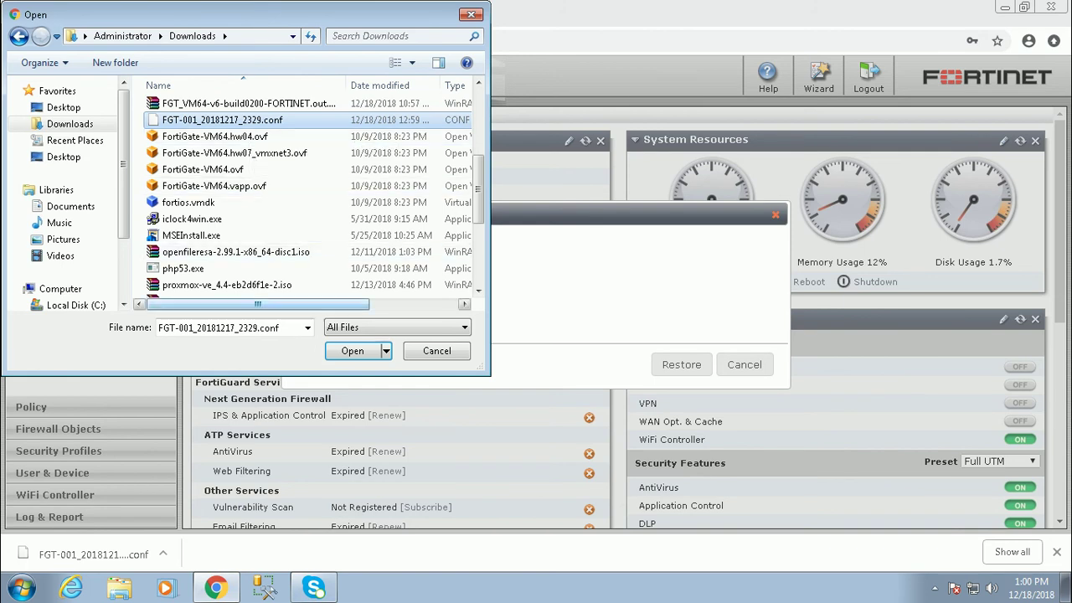
pyautogui.press('Return')
# Enter the backup file's password and start the restore.
pyautogui.click(372, 320)
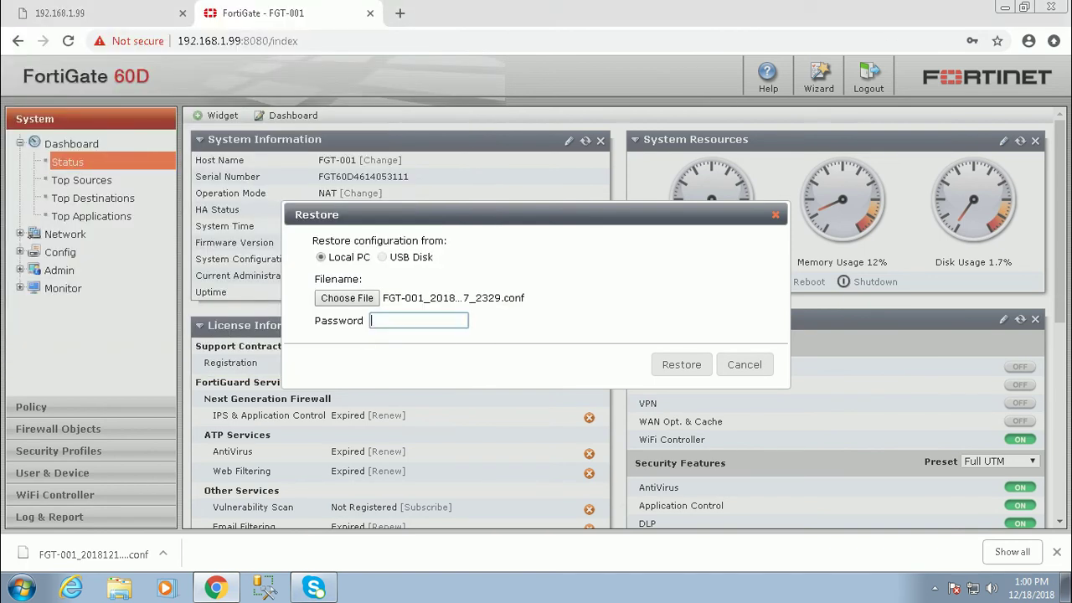
pyautogui.write('*********')
pyautogui.press('Tab')
pyautogui.press('Return')
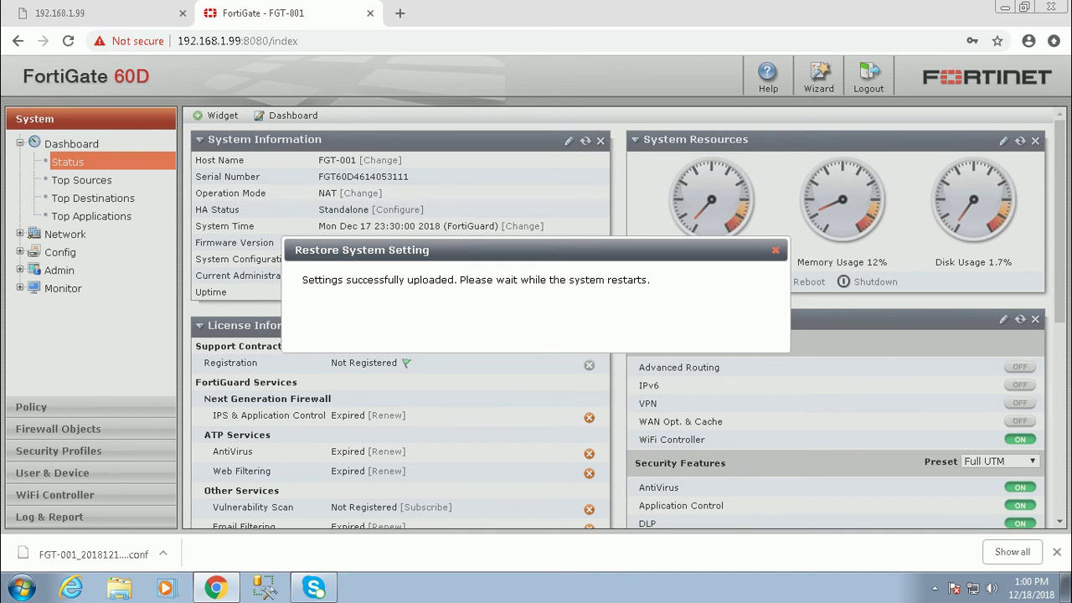
# Leave the 60D restarting and minimize the Remote Desktop session.
pyautogui.moveTo(709, 10)
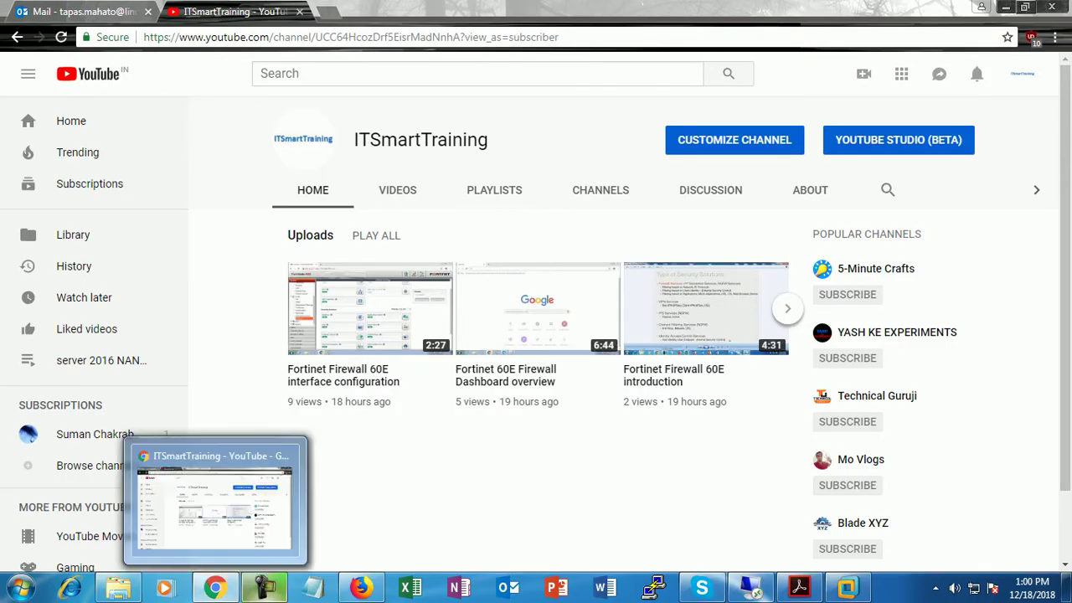
# Switch to the FortiGate-VM64 dashboard in Firefox and open the admin account menu.
pyautogui.click(361, 588)
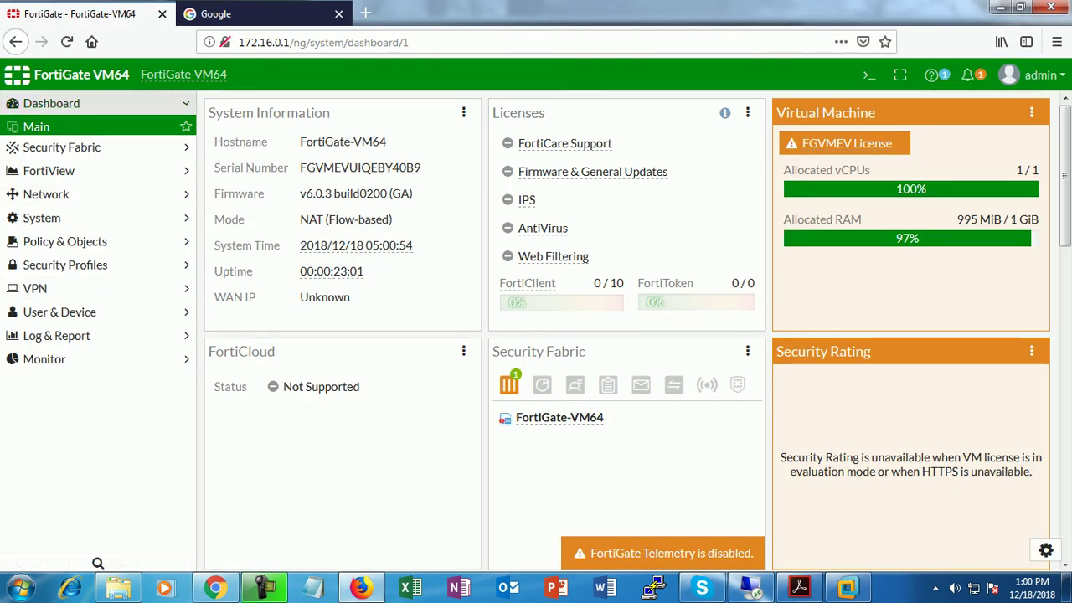
pyautogui.click(51, 104)
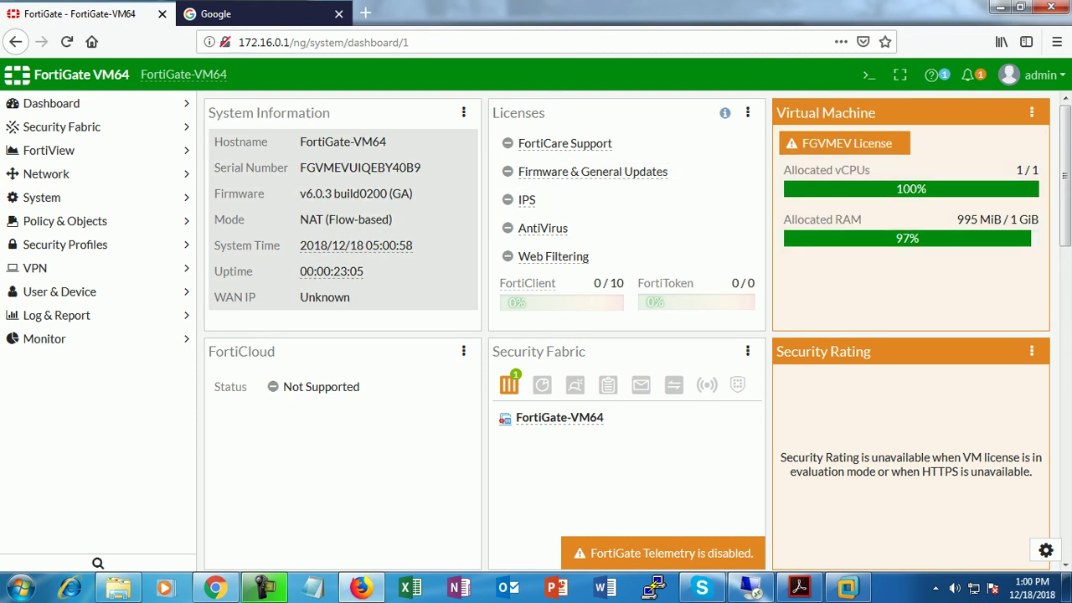
pyautogui.click(1035, 74)
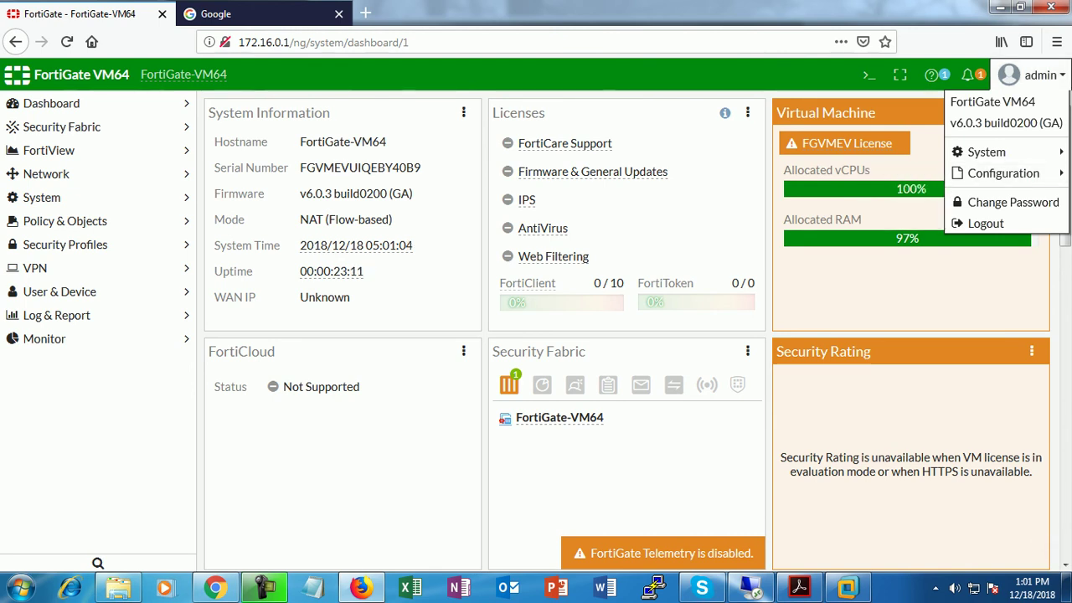
# Save FortiGate-VM64_20181218_0501.conf to Local PC via Configuration > Backup, encryption off.
pyautogui.moveTo(1003, 172)
pyautogui.click(906, 173)
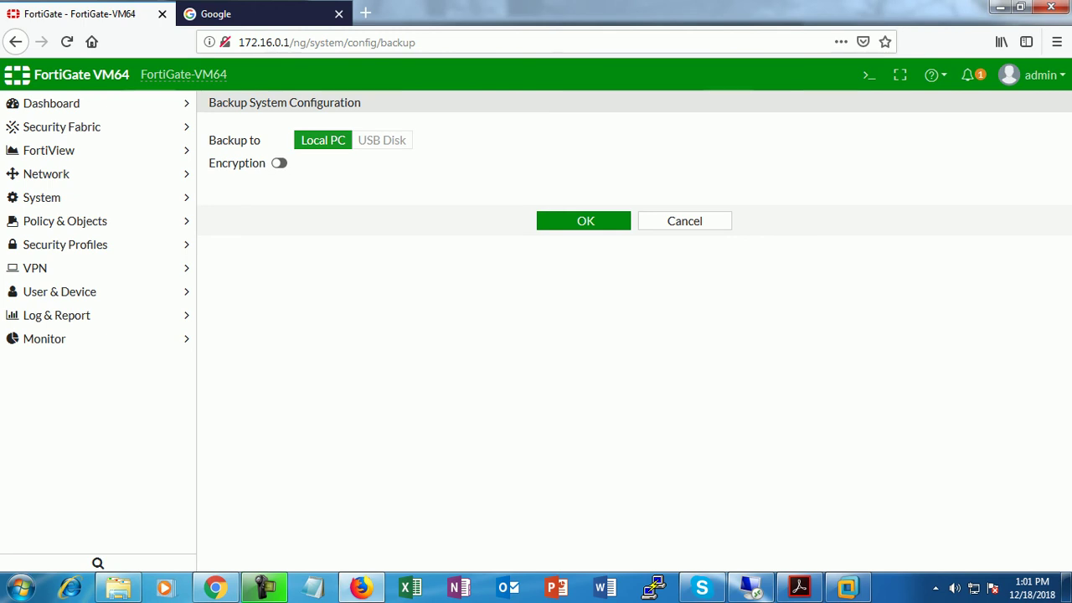
pyautogui.press('space')
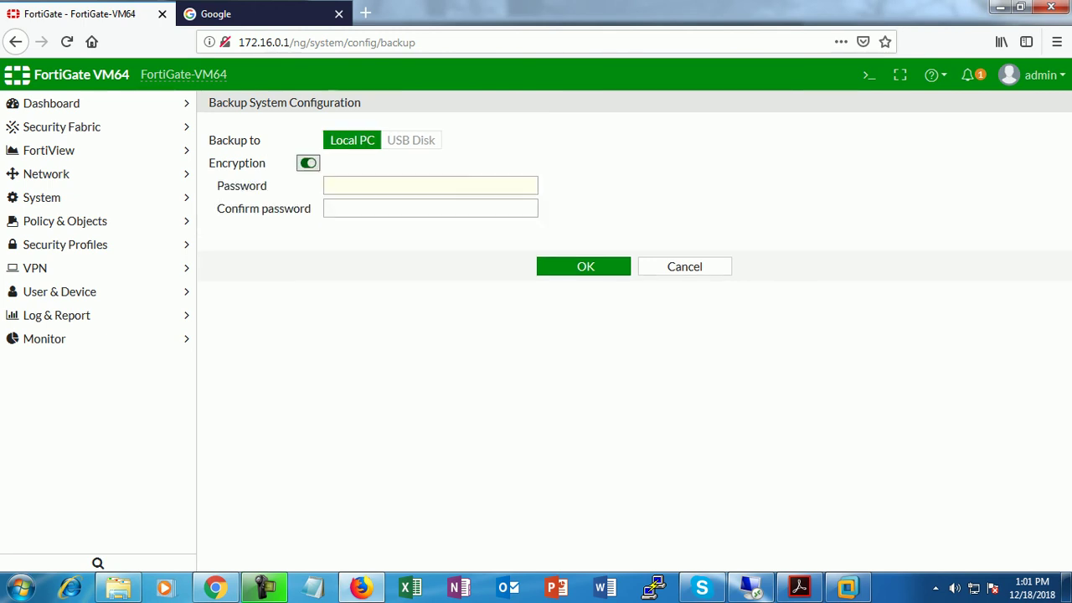
pyautogui.press('space')
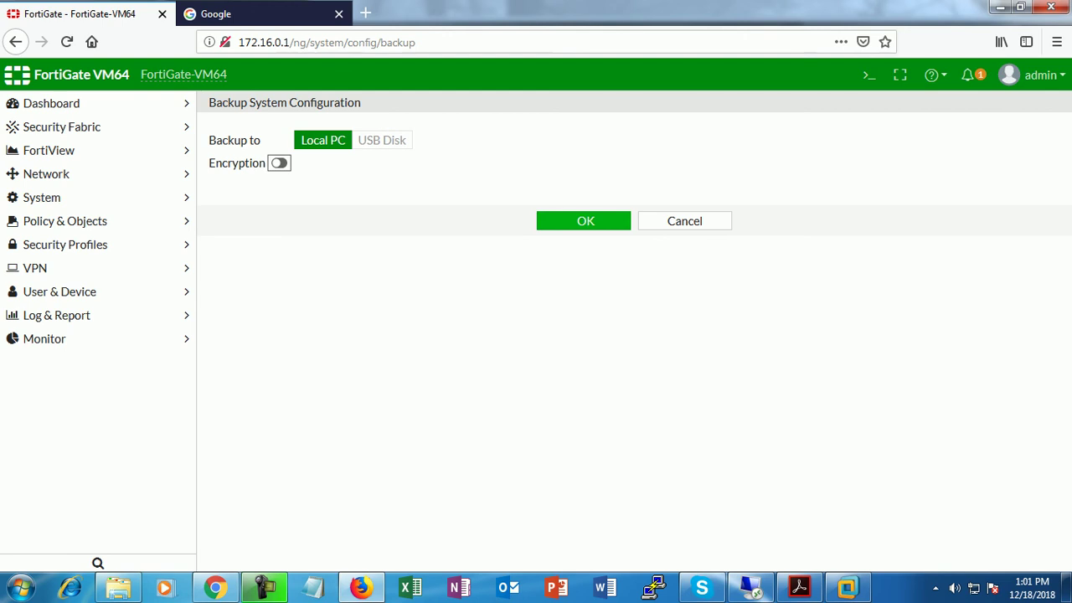
pyautogui.press('Tab')
pyautogui.press('Return')
pyautogui.press('Return')
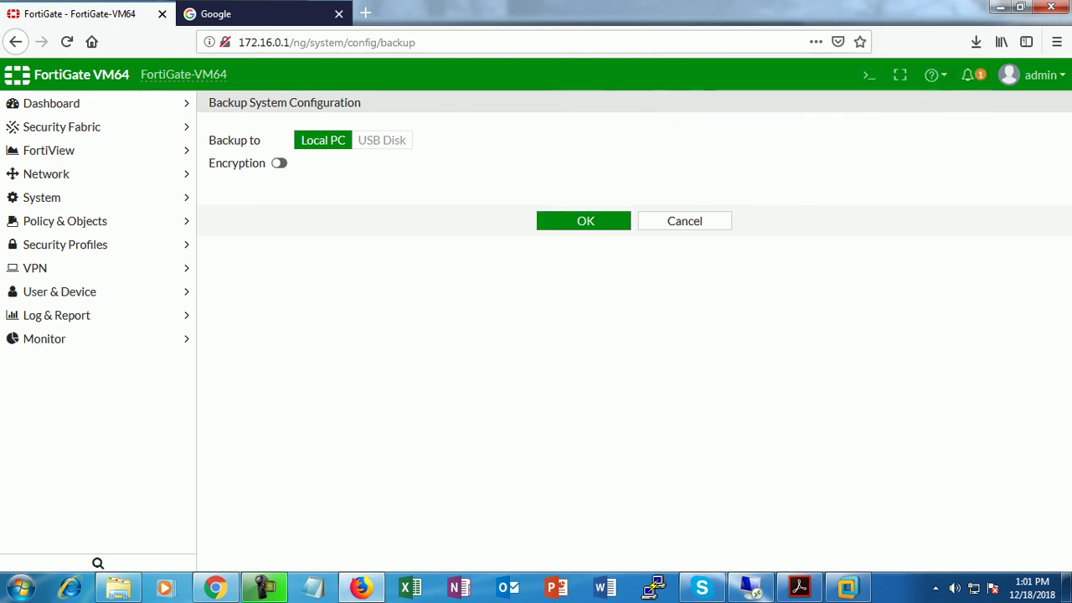
pyautogui.click(1035, 75)
pyautogui.moveTo(1004, 173)
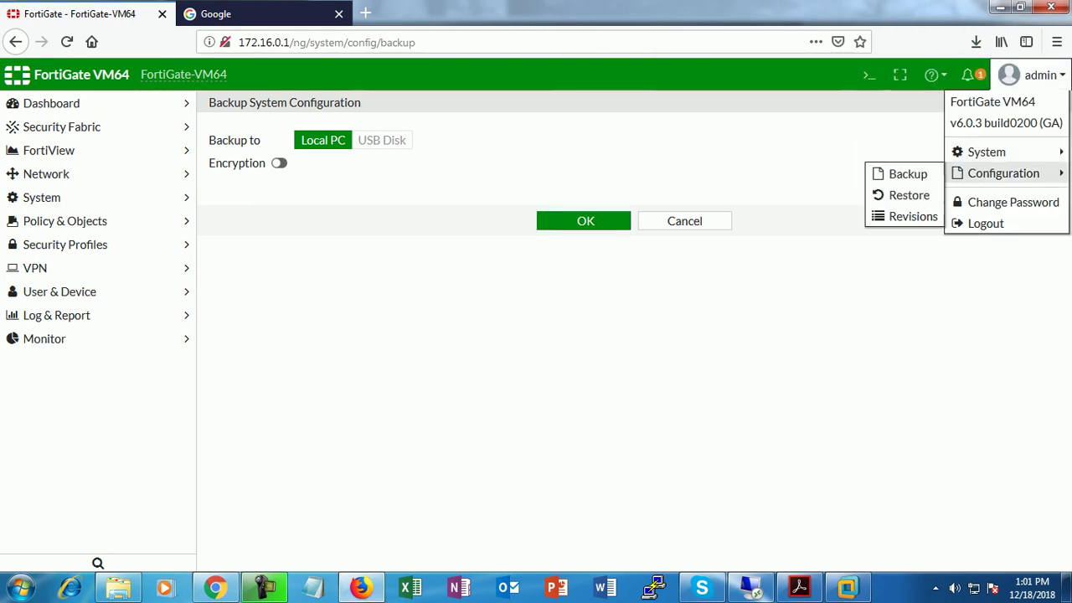
pyautogui.click(909, 194)
pyautogui.click(326, 163)
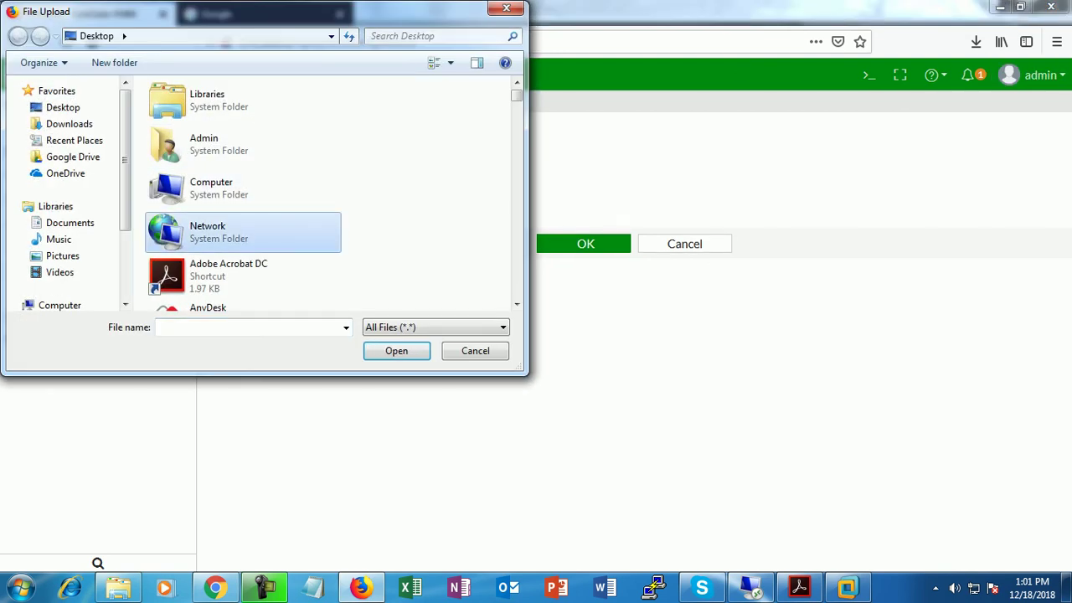
pyautogui.click(70, 123)
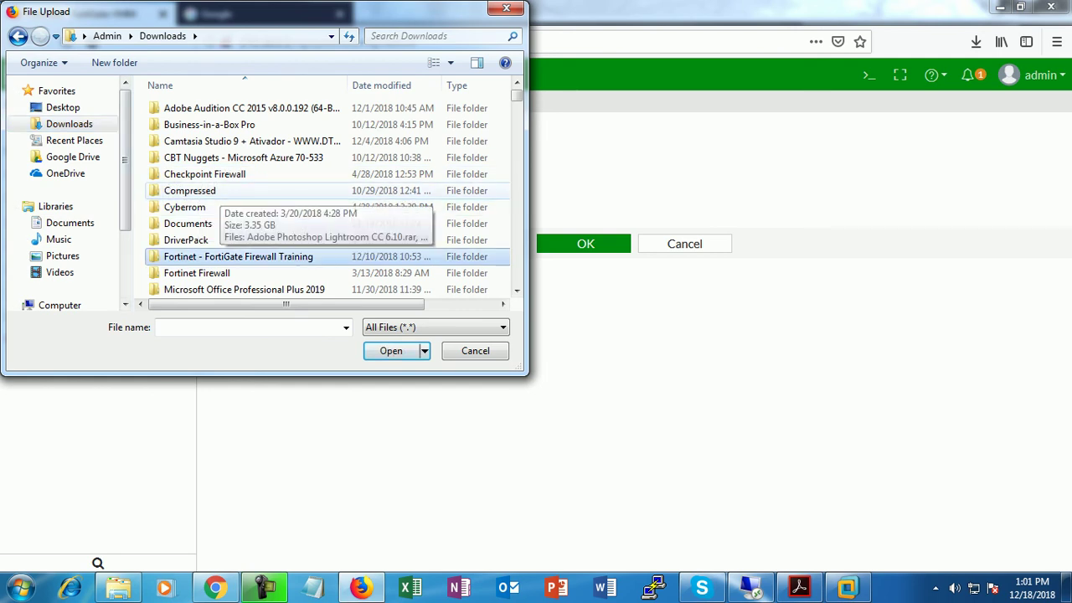
pyautogui.scroll(-10, 327, 209)
pyautogui.click(210, 119)
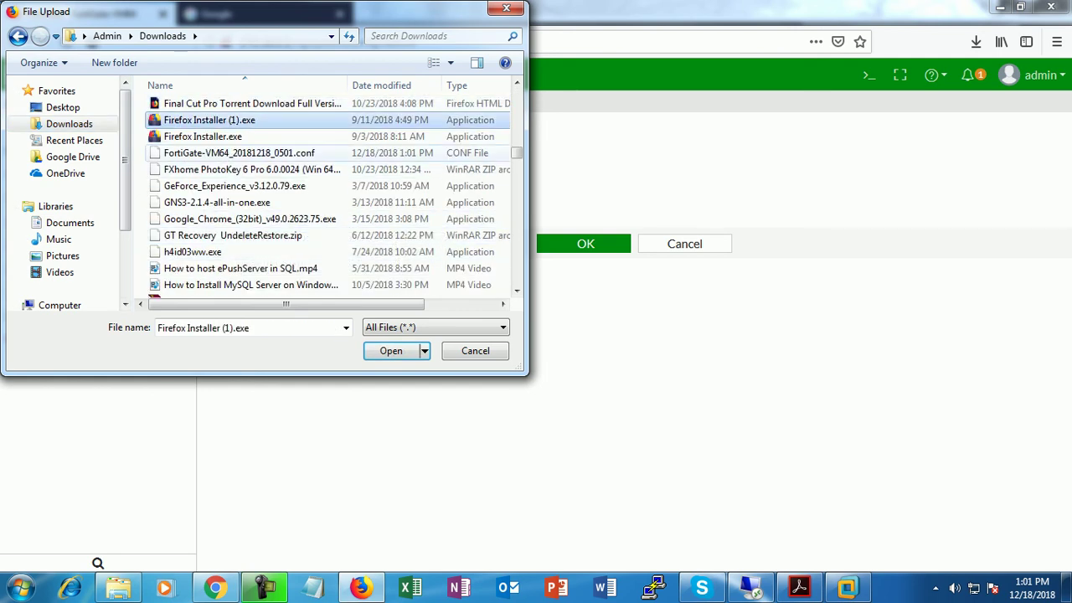
pyautogui.click(238, 152)
pyautogui.press('Return')
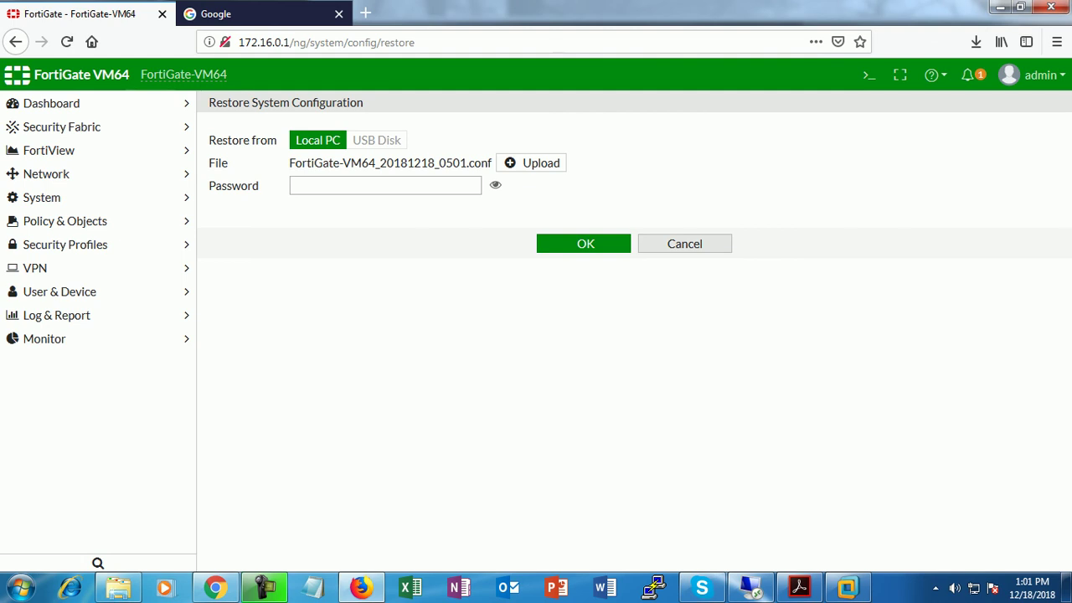
pyautogui.hotkey('alt', 'Left')
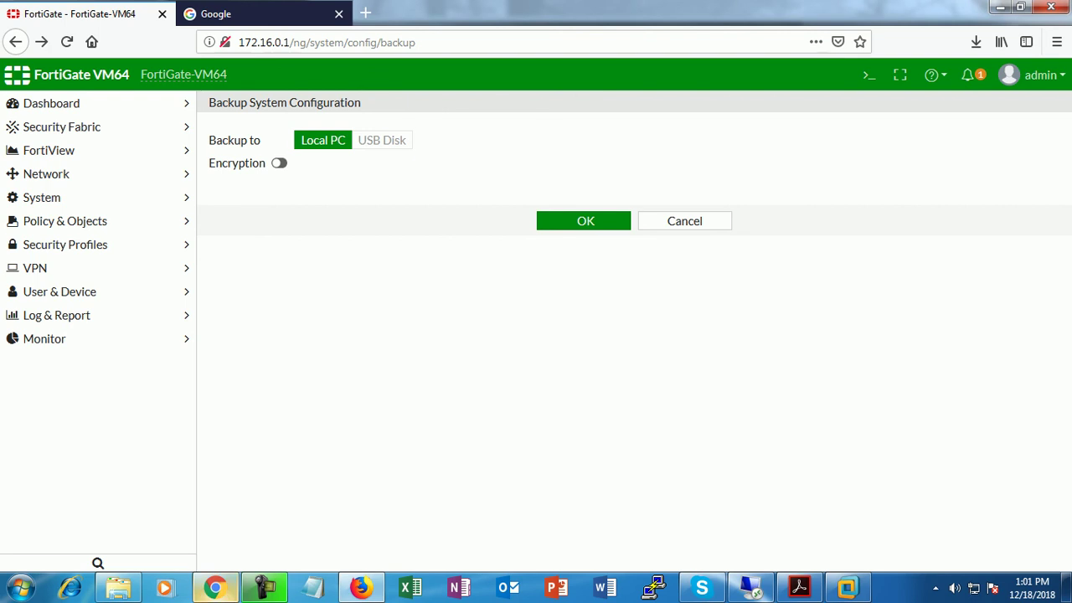
# Return to the Remote Desktop session, now showing the rebooted 60D's login page.
pyautogui.hotkey('alt', 'Tab')
pyautogui.hotkey('alt', 'Tab')
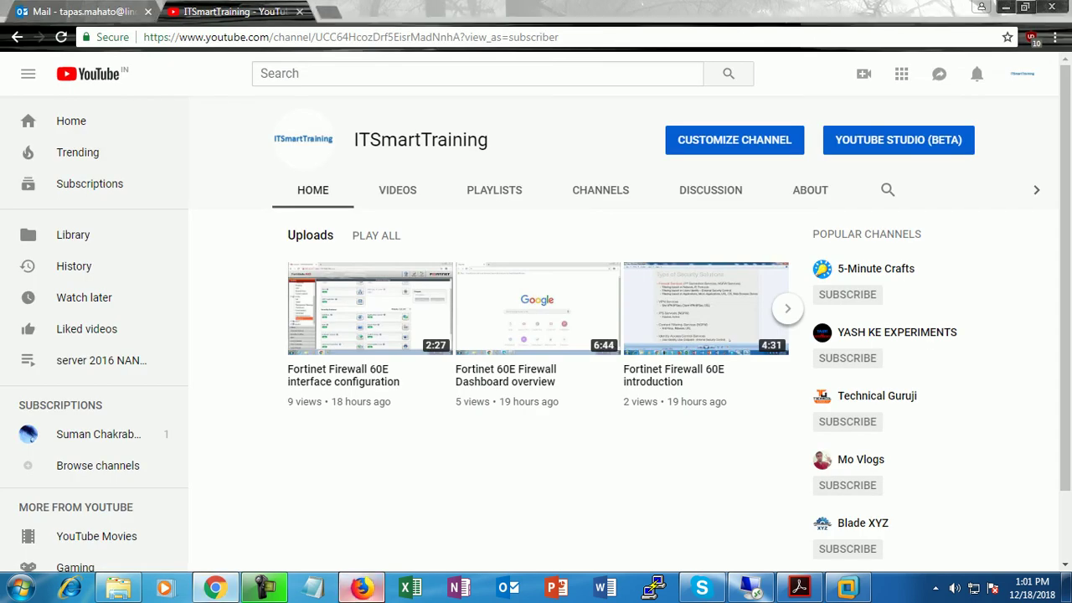
pyautogui.hotkey('alt', 'Tab')
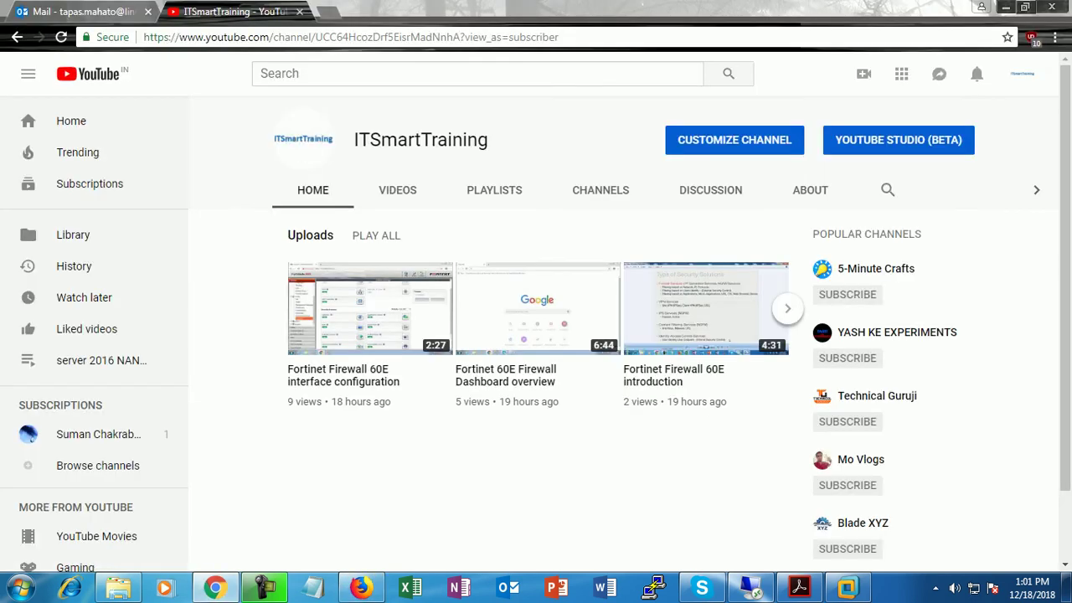
pyautogui.hotkey('alt', 'Tab')
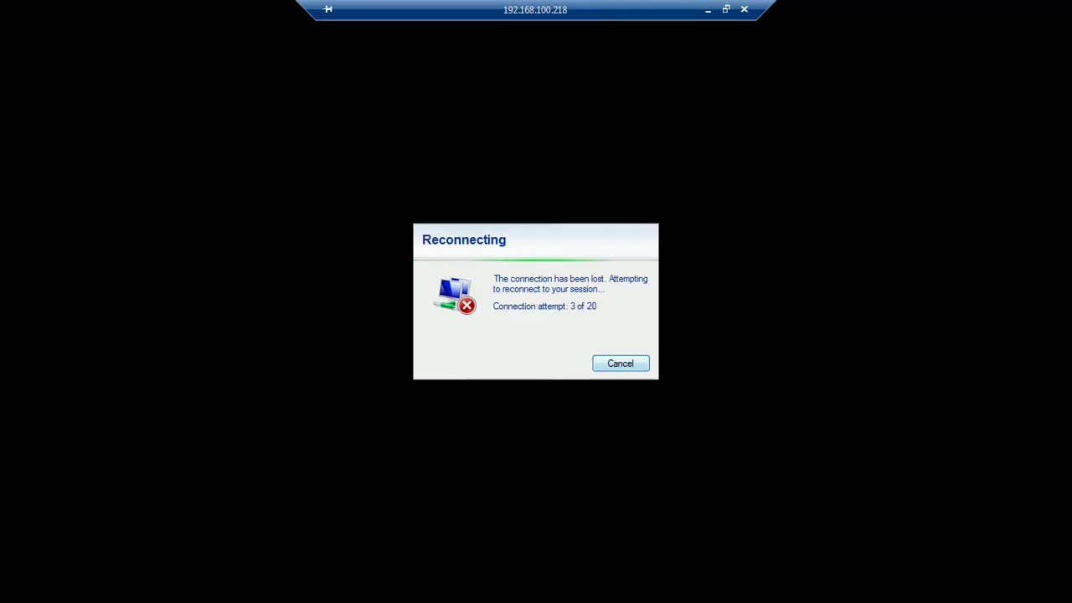
pyautogui.press('Return')
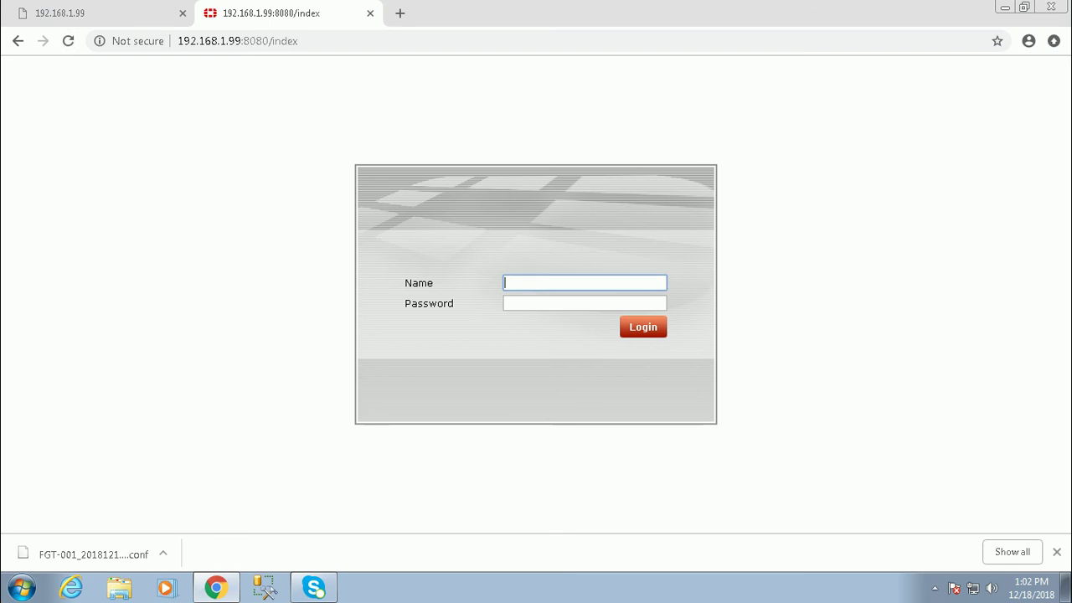
# Log back into the rebooted 60D as admin, postpone registration, and return to Dashboard > Status.
pyautogui.write('admin')
pyautogui.press('Tab')
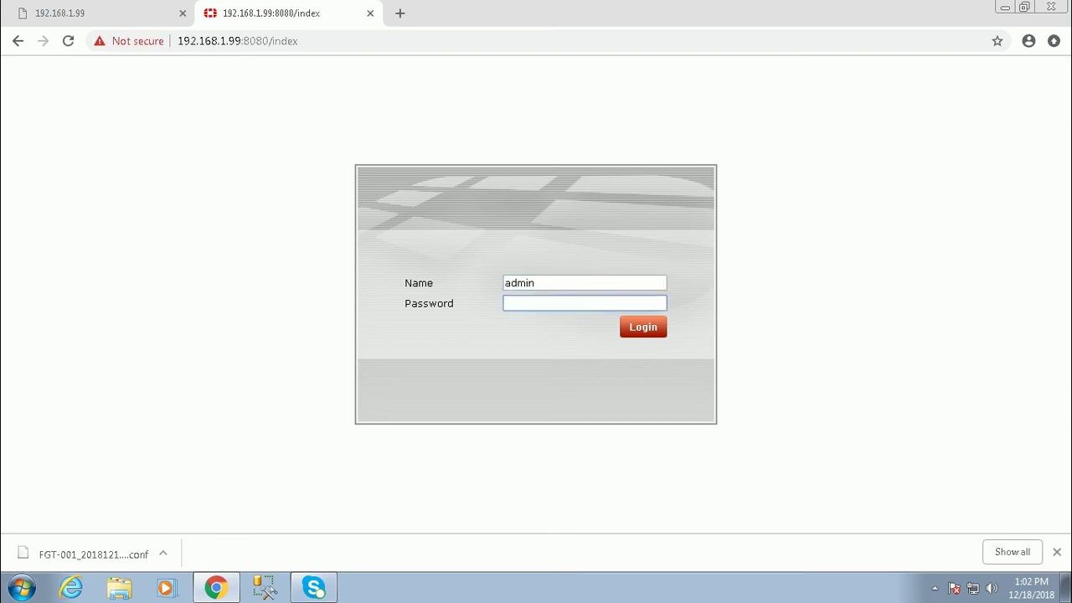
pyautogui.write('********')
pyautogui.press('Return')
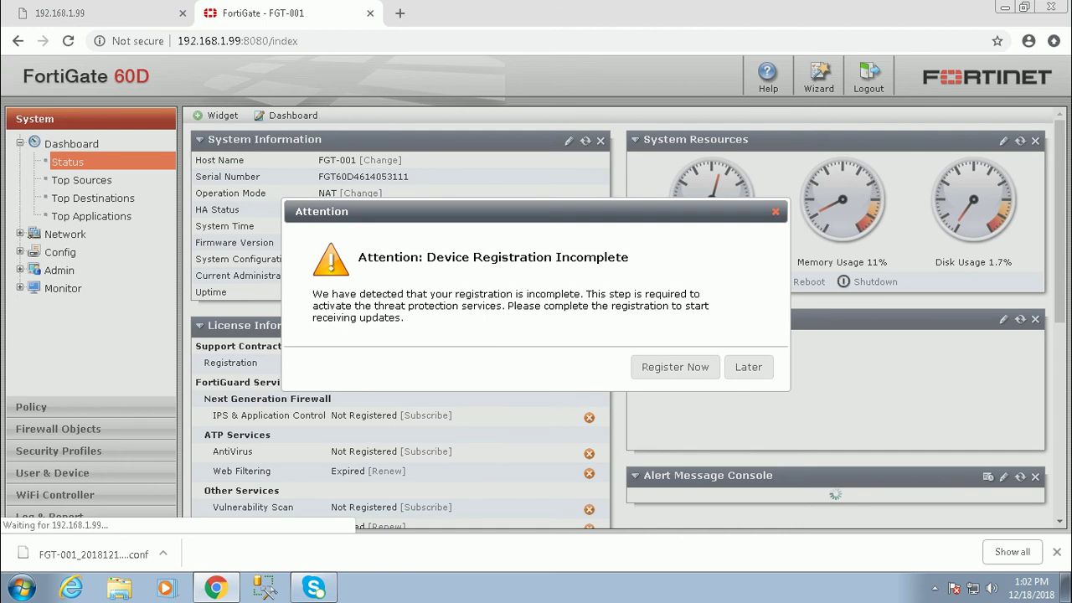
pyautogui.click(748, 367)
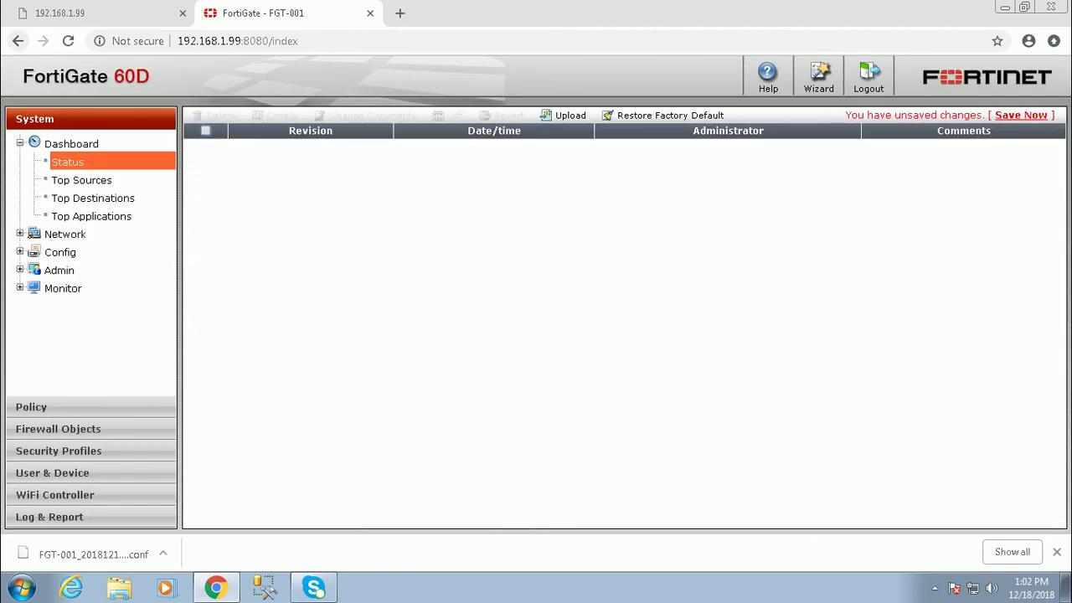
pyautogui.click(17, 40)
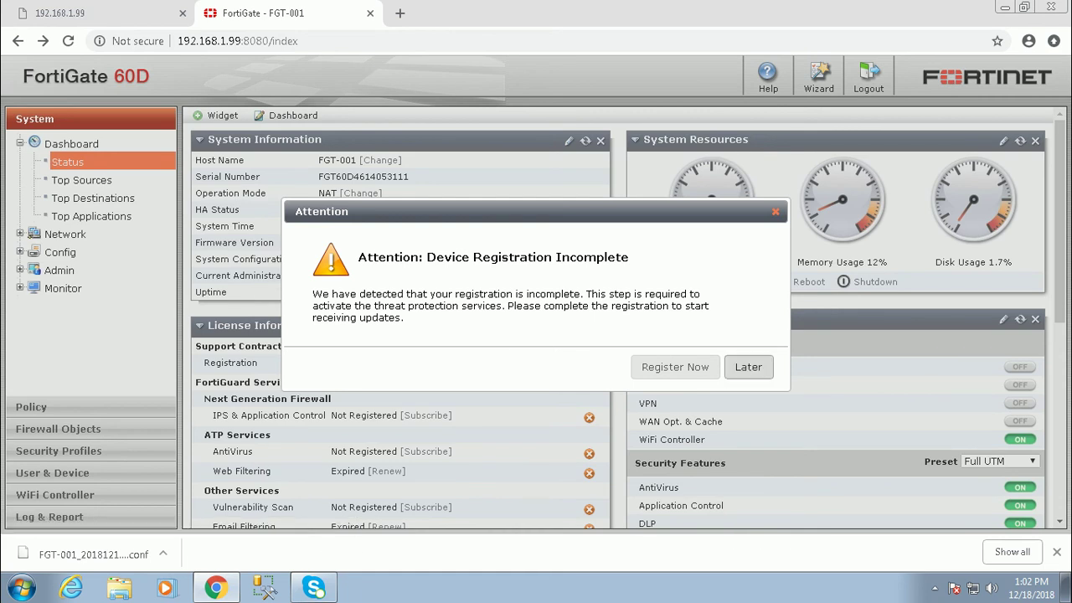